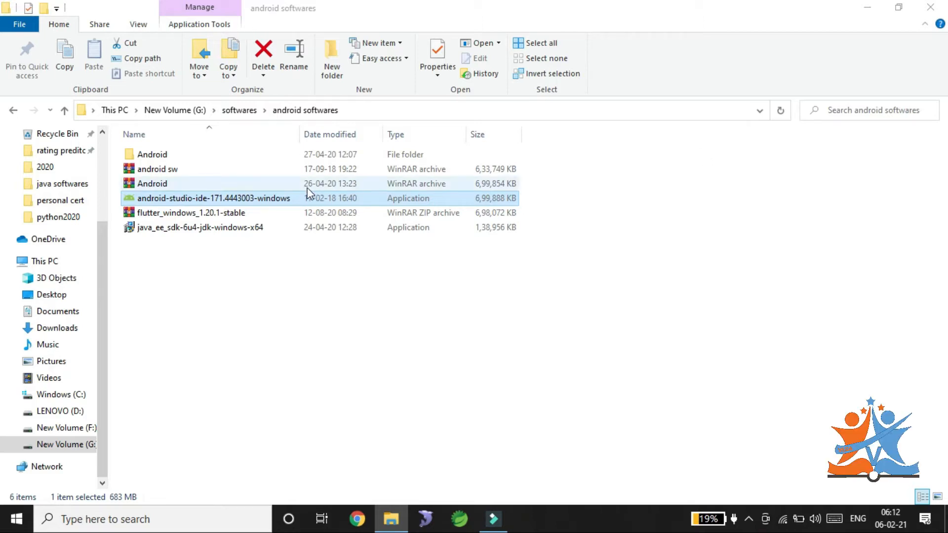
- Run the android-studio-ide-171.4443003-windows installer with the default components, location and Start Menu folder, and finish with Start Android Studio enabled
double_click(255, 199)
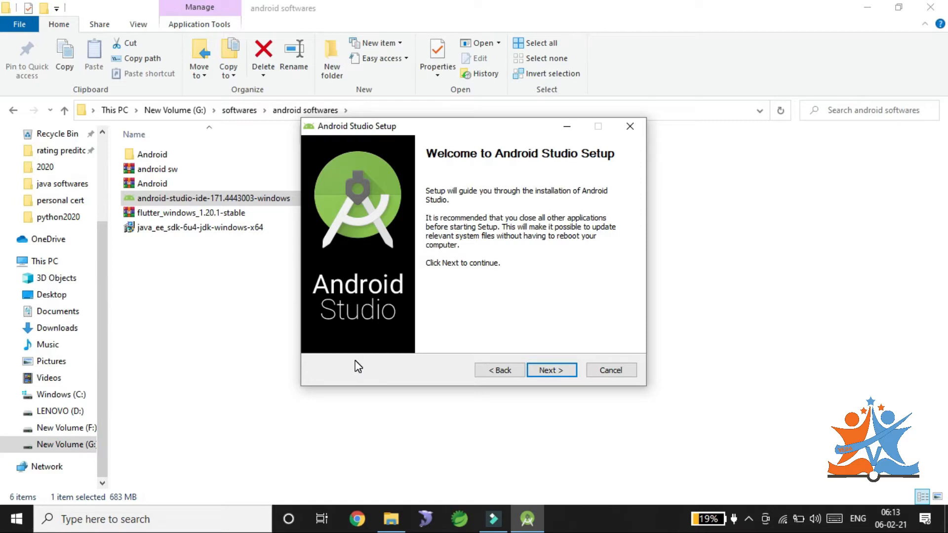
left_click(548, 370)
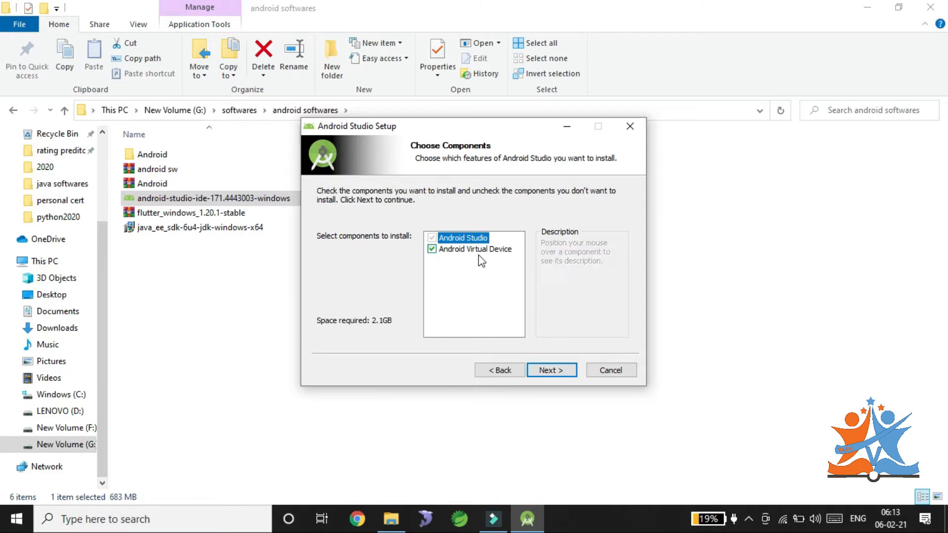
left_click(543, 373)
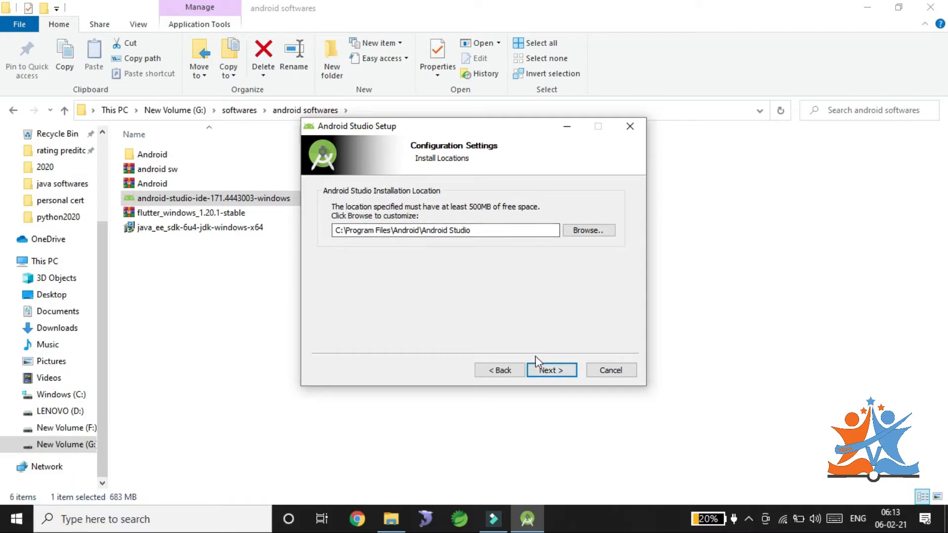
left_click(540, 371)
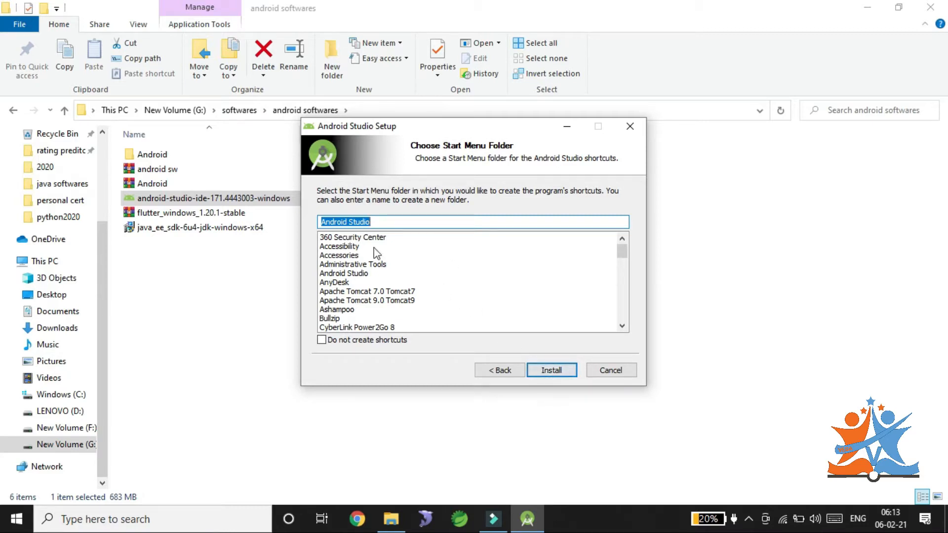
left_click(544, 371)
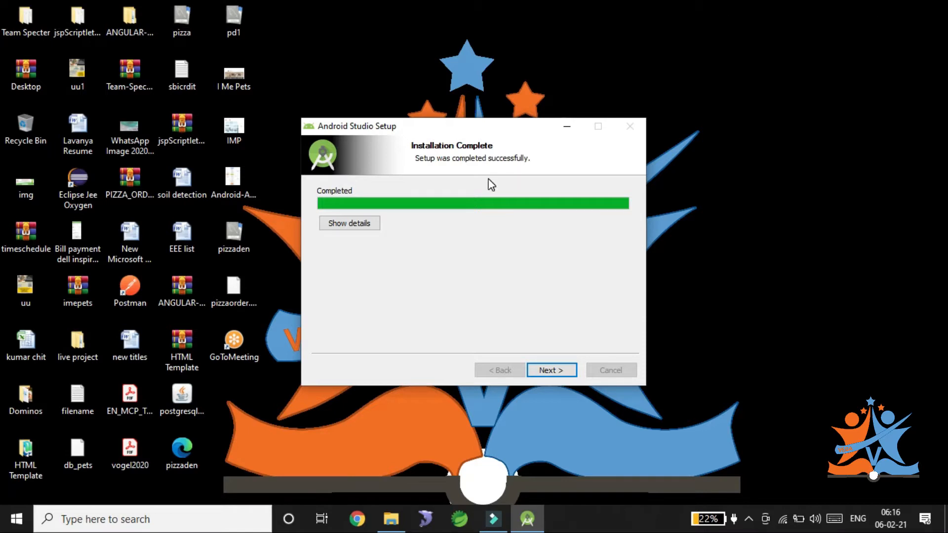
left_click(551, 371)
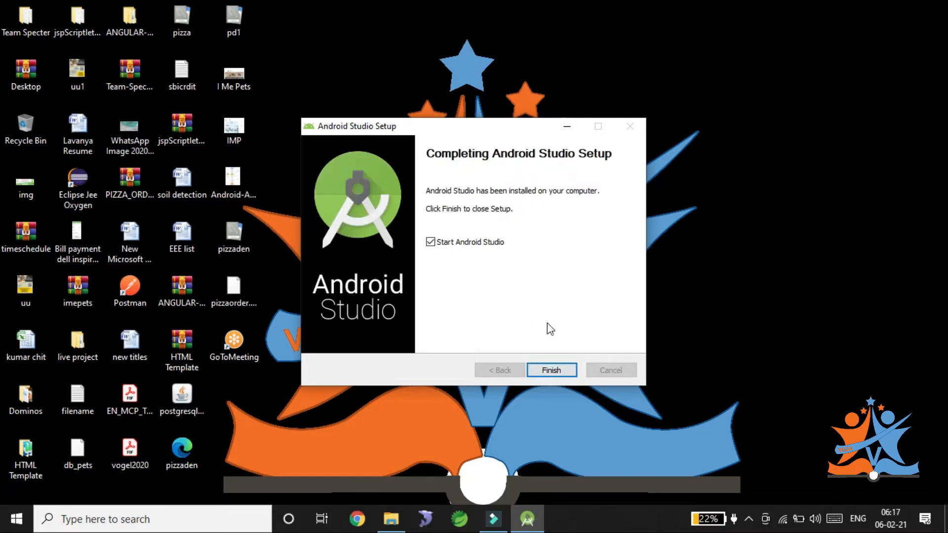
left_click(550, 371)
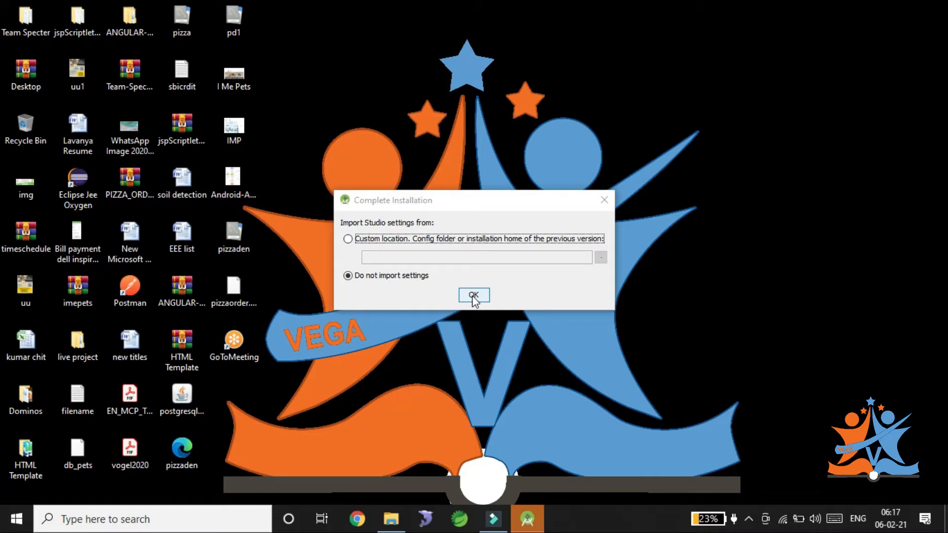
- Complete the first-run setup without importing settings, choosing the Standard install type and IntelliJ theme, and download the SDK components
left_click(473, 298)
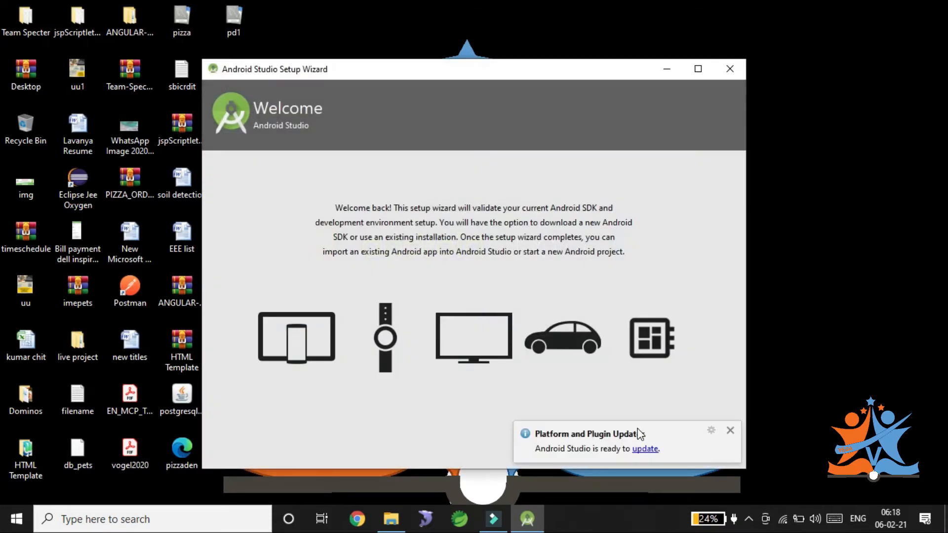
left_click(731, 431)
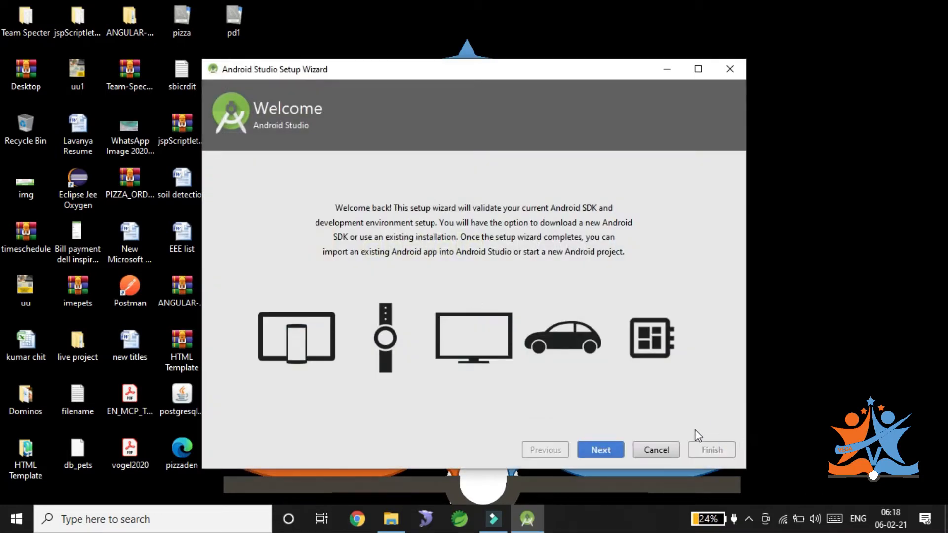
left_click(601, 450)
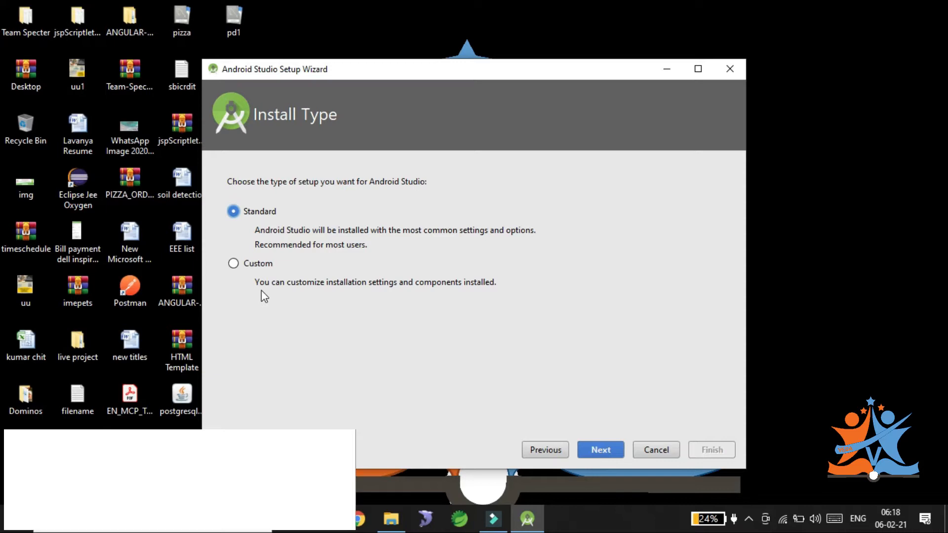
left_click(600, 450)
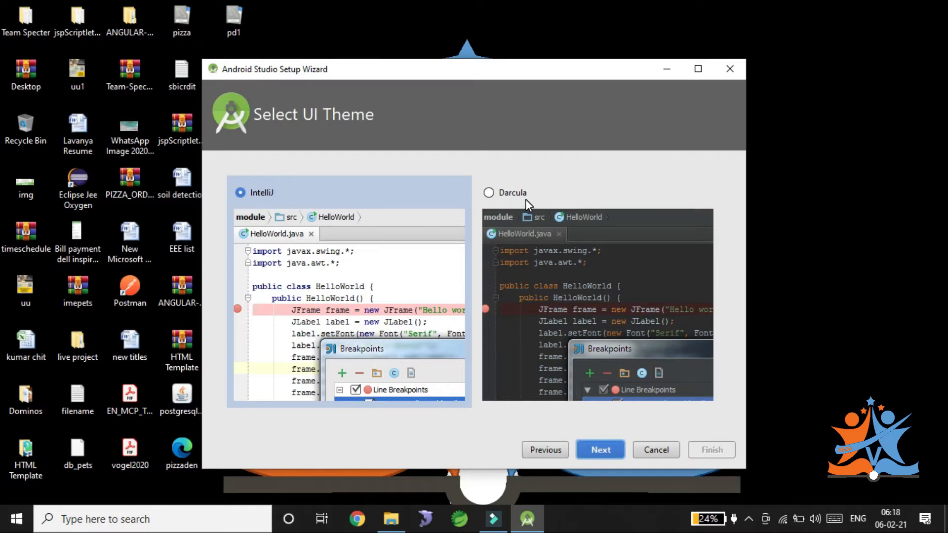
left_click(372, 195)
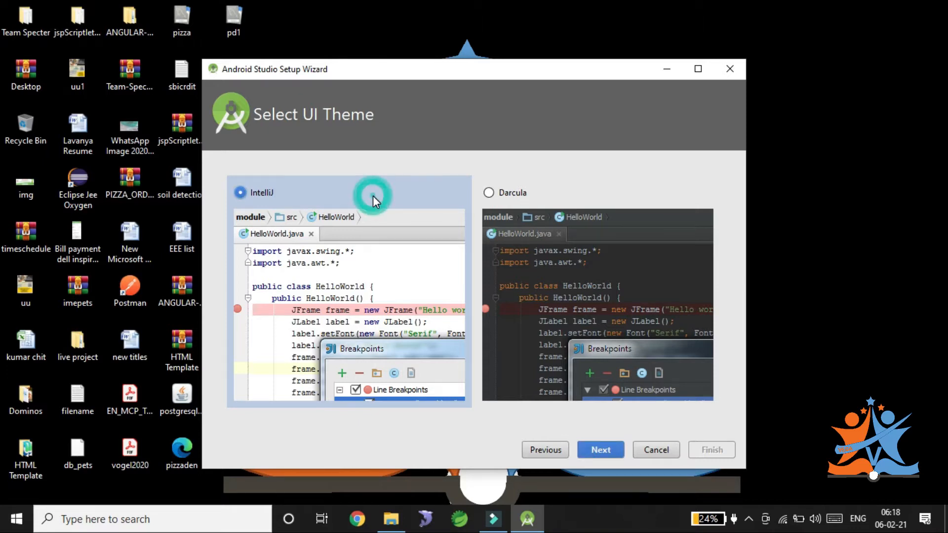
left_click(601, 448)
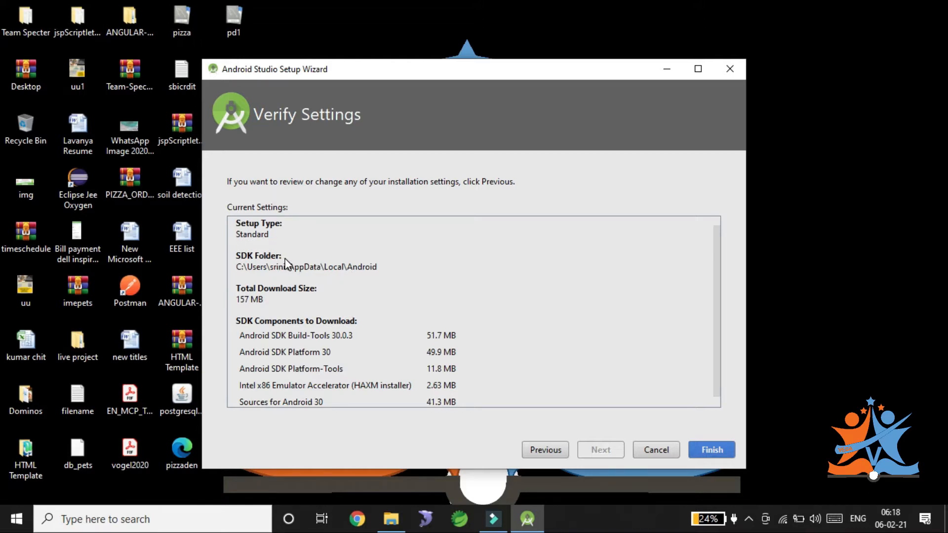
left_click(704, 453)
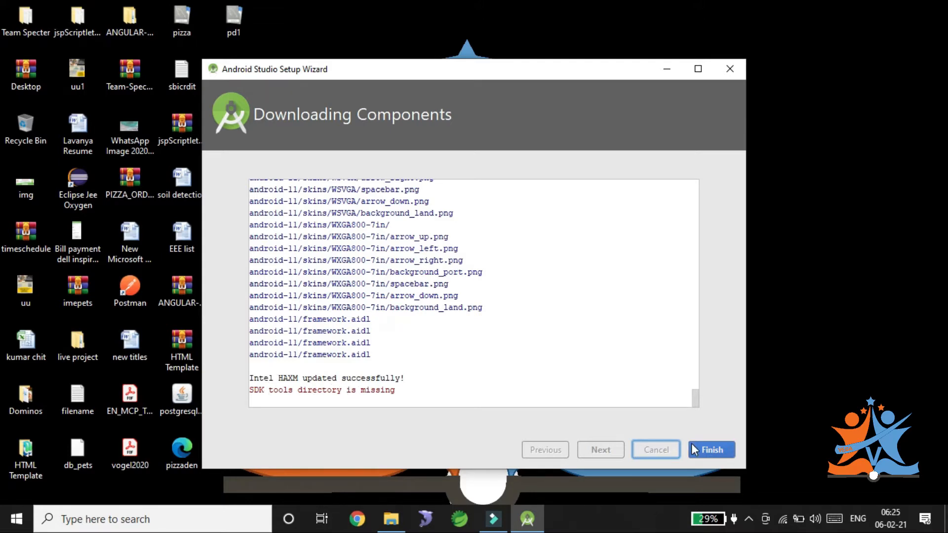
left_click(711, 450)
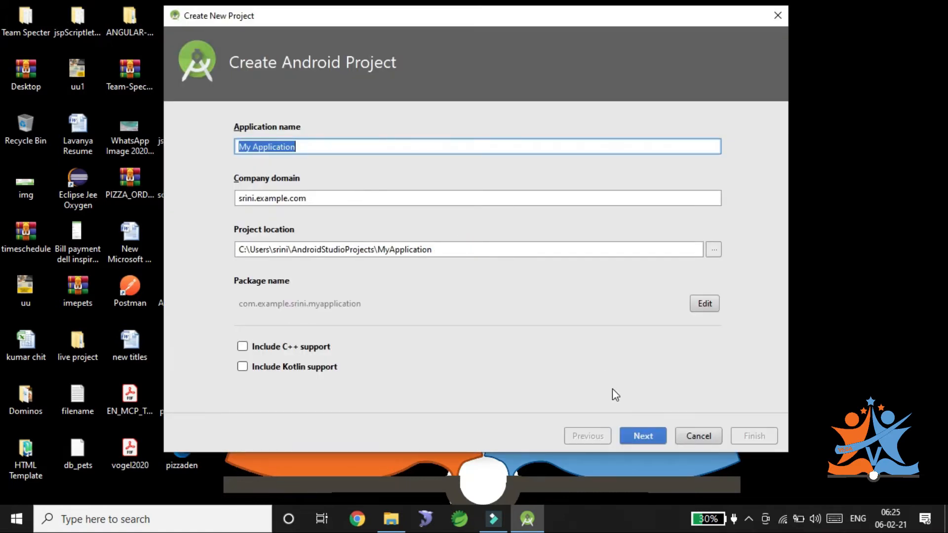
- Keep the default project details for My Application and set the Phone and Tablet minimum SDK to API 18: Android 4.3 (Jelly Bean)
left_click(638, 436)
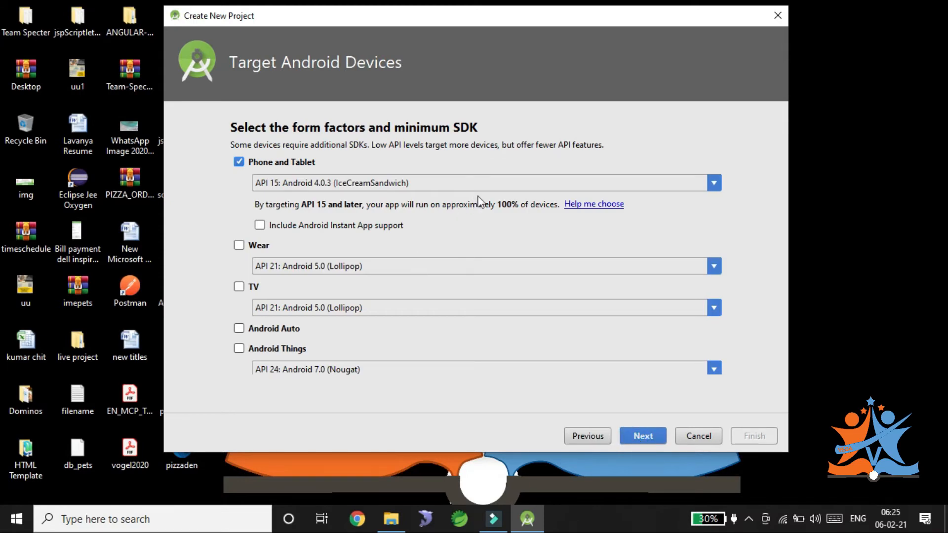
left_click(713, 184)
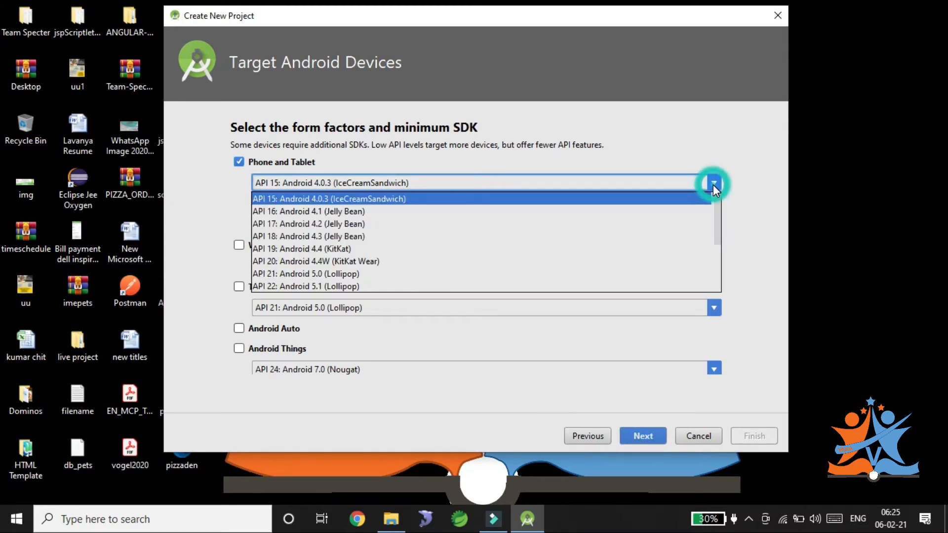
left_click(541, 236)
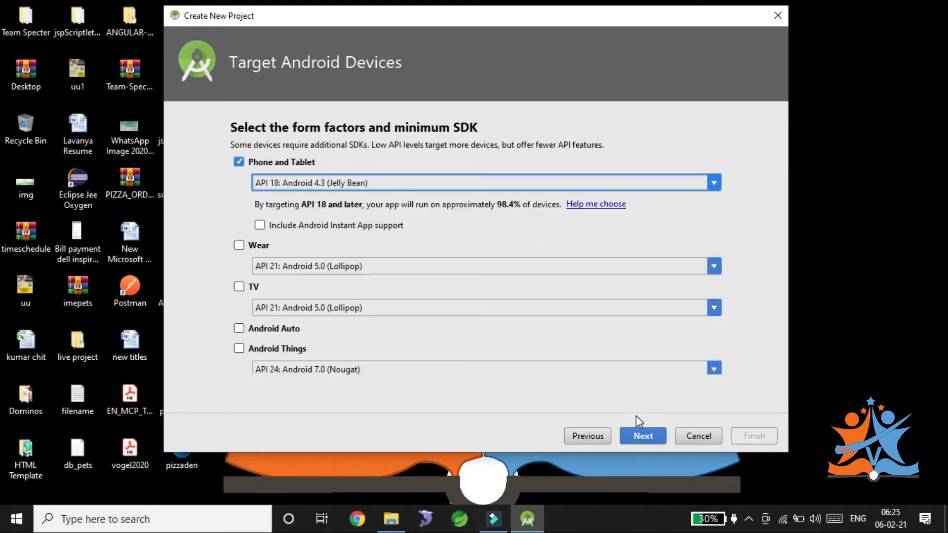
left_click(638, 434)
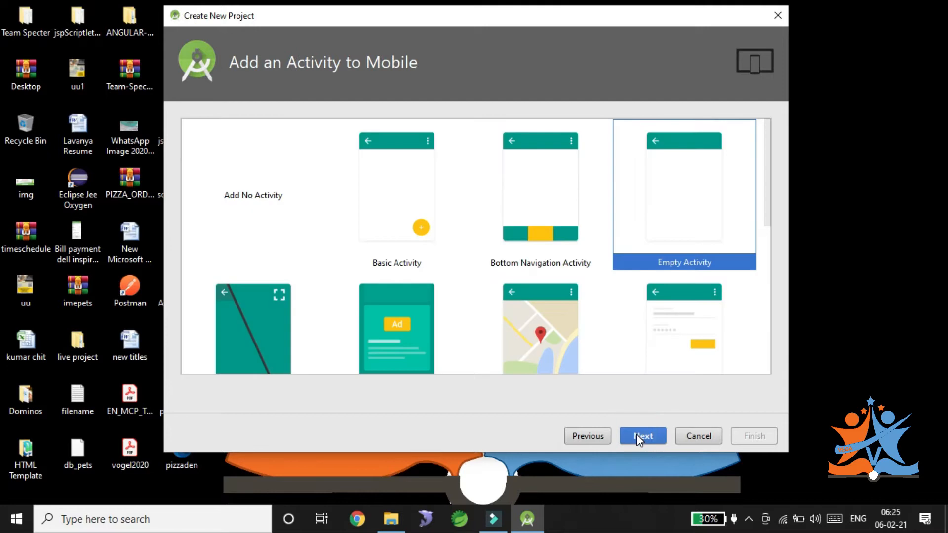
- Add an Empty Activity named MainActivity with layout activity_main, create the project, and dismiss the Tip of the Day
left_click(660, 241)
left_click(645, 434)
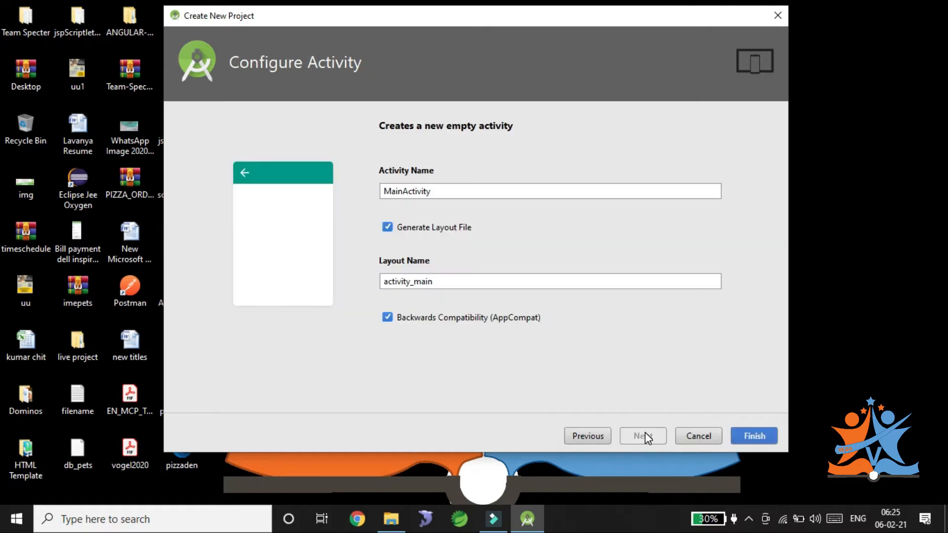
left_click(751, 440)
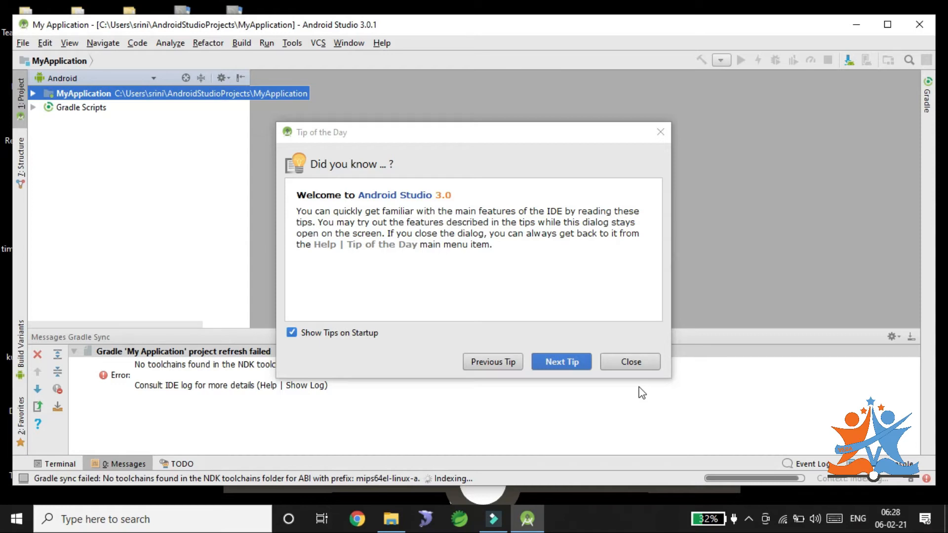
left_click(638, 366)
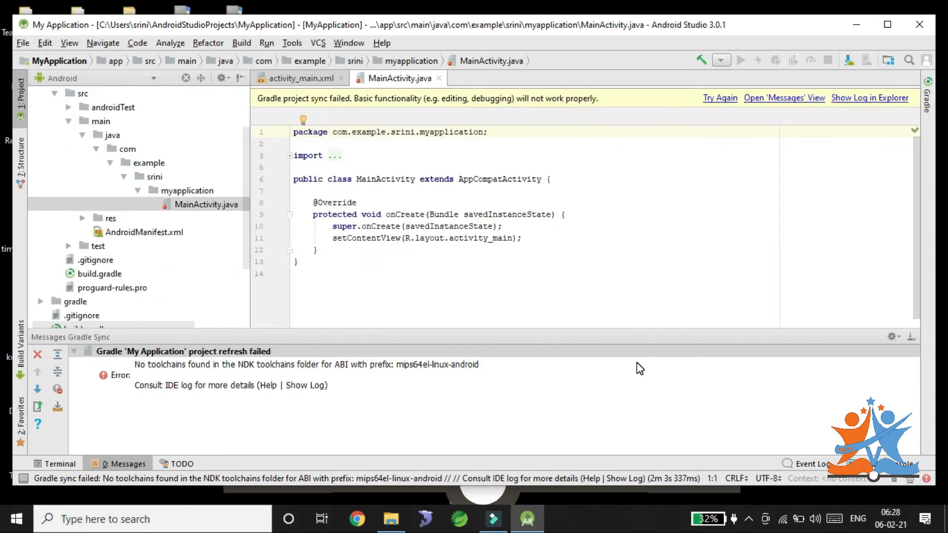
- Open the SDK Manager to show the list of Android SDK platforms
left_click(849, 61)
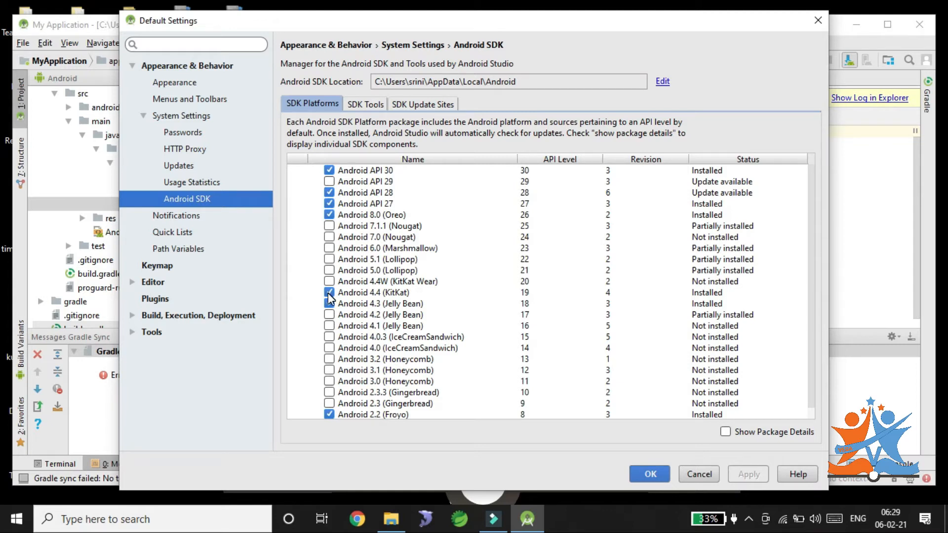
left_click(329, 187)
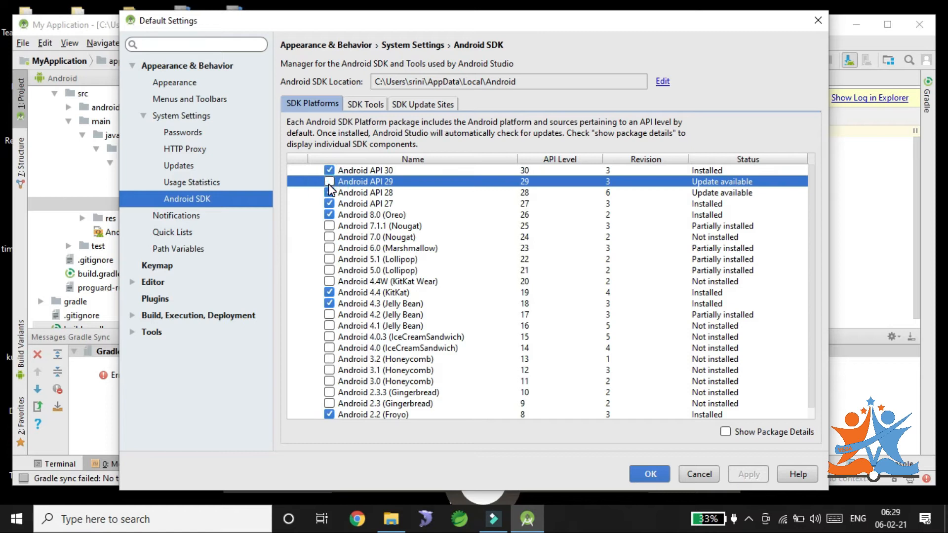
left_click(329, 187)
left_click(337, 182)
left_click(347, 183)
left_click(329, 183)
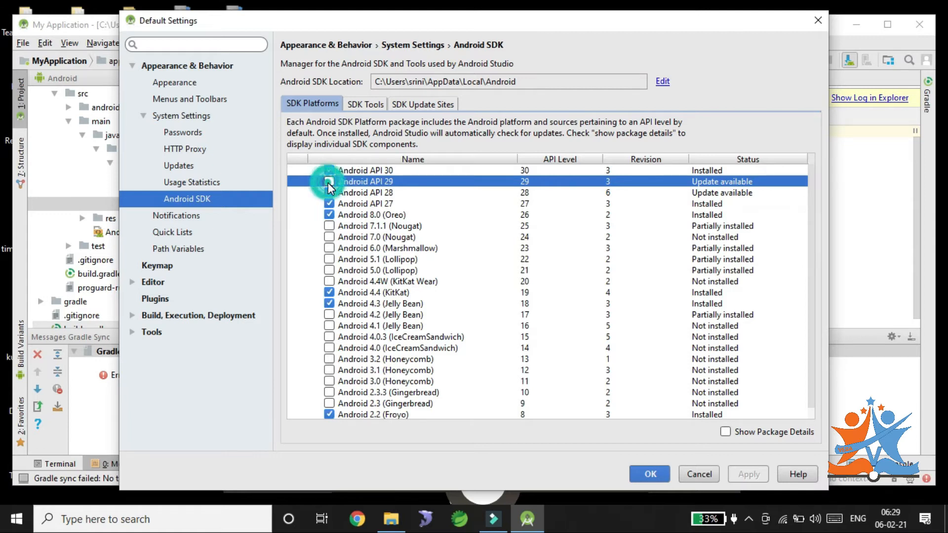
left_click(330, 228)
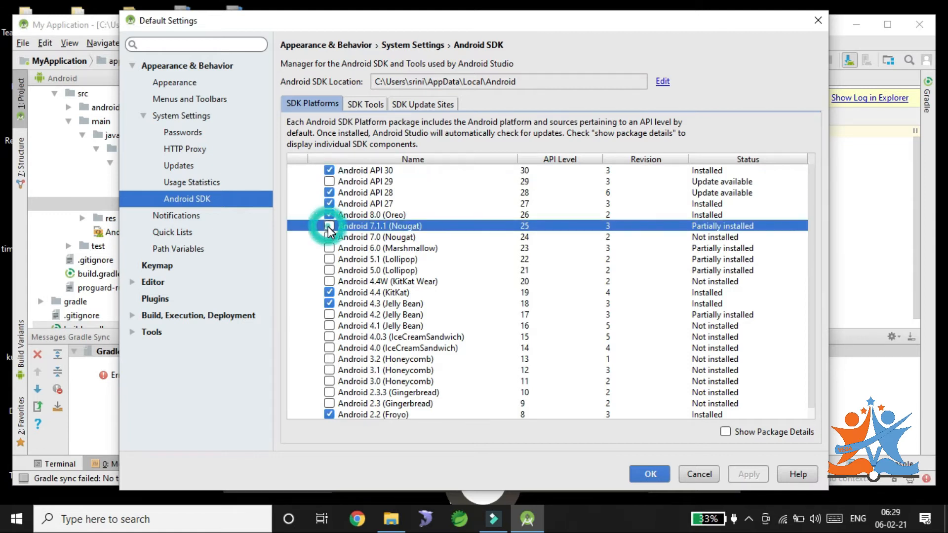
left_click(330, 228)
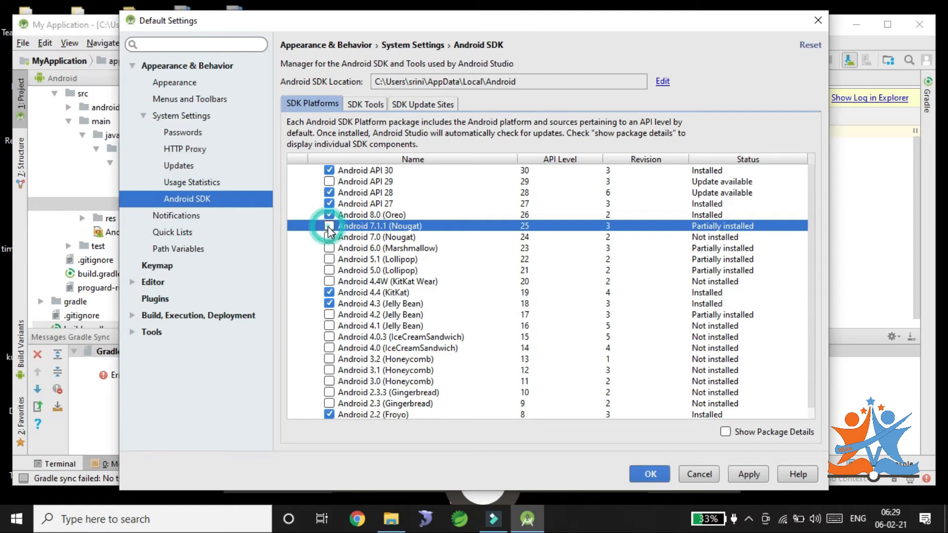
left_click(330, 182)
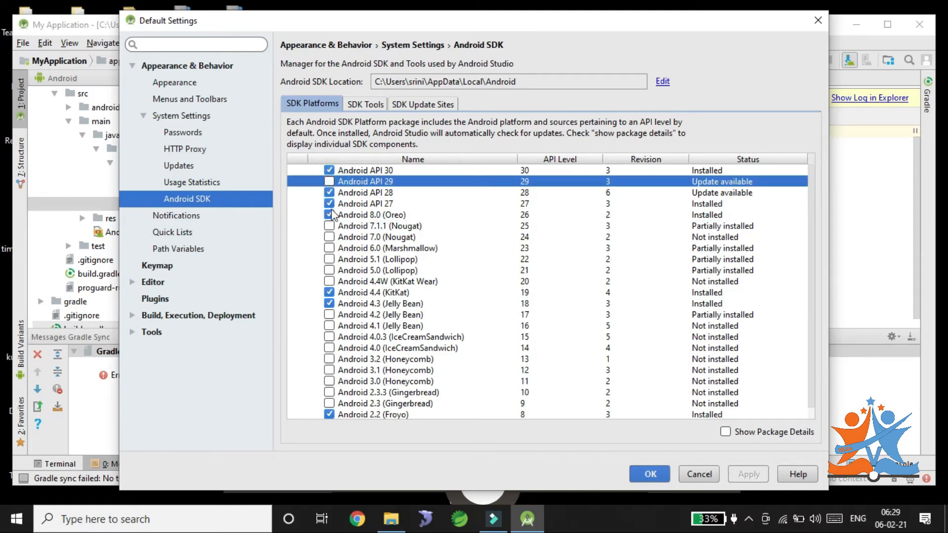
- Mark the Android 7.1.1 (Nougat) platform for installation and confirm installing Sources for Android 25 revision 1
left_click(329, 227)
left_click(329, 227)
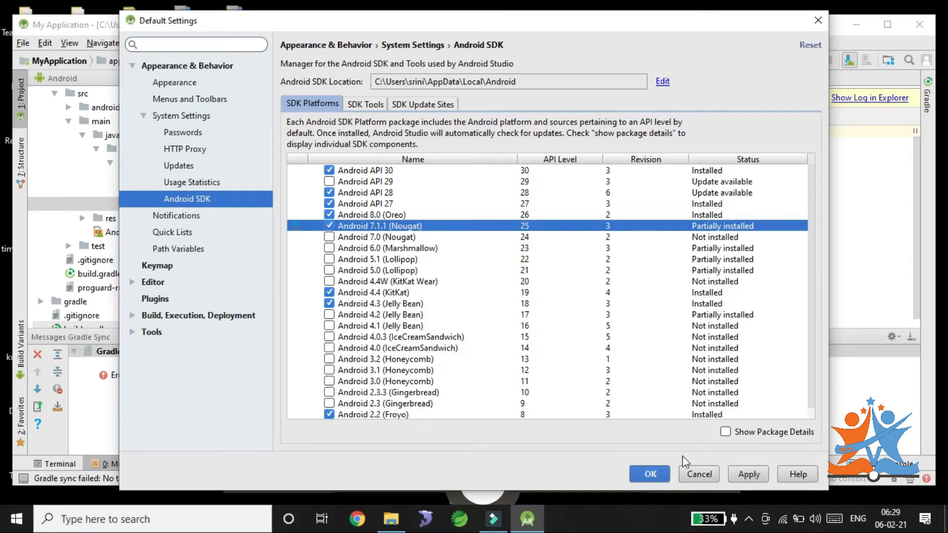
left_click(760, 478)
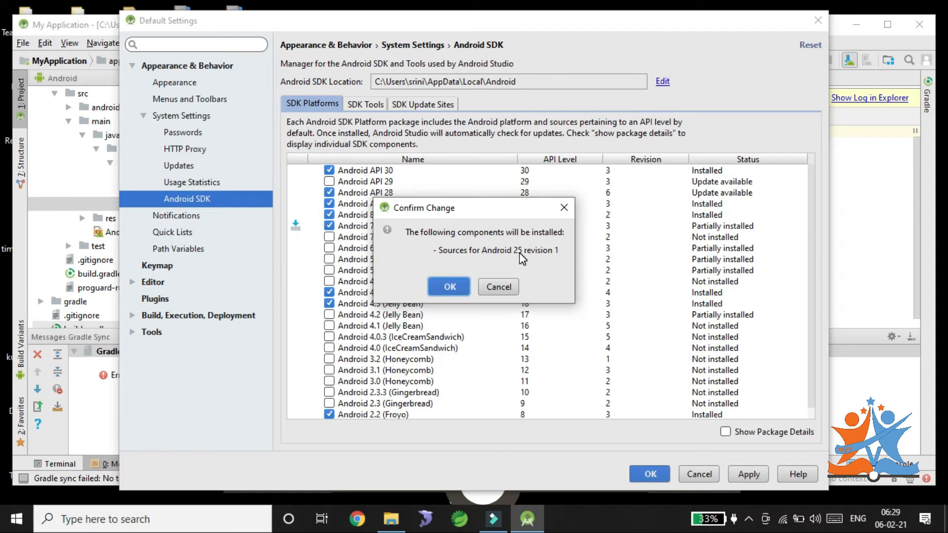
left_click(451, 286)
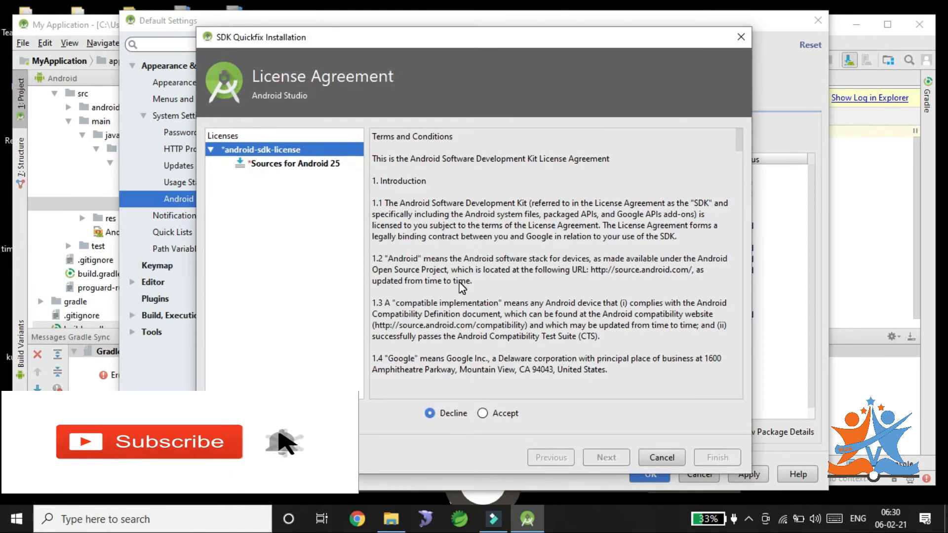
- Accept the android-sdk-license, install Sources for Android 25, and apply the SDK settings once the installer finishes
left_click(490, 409)
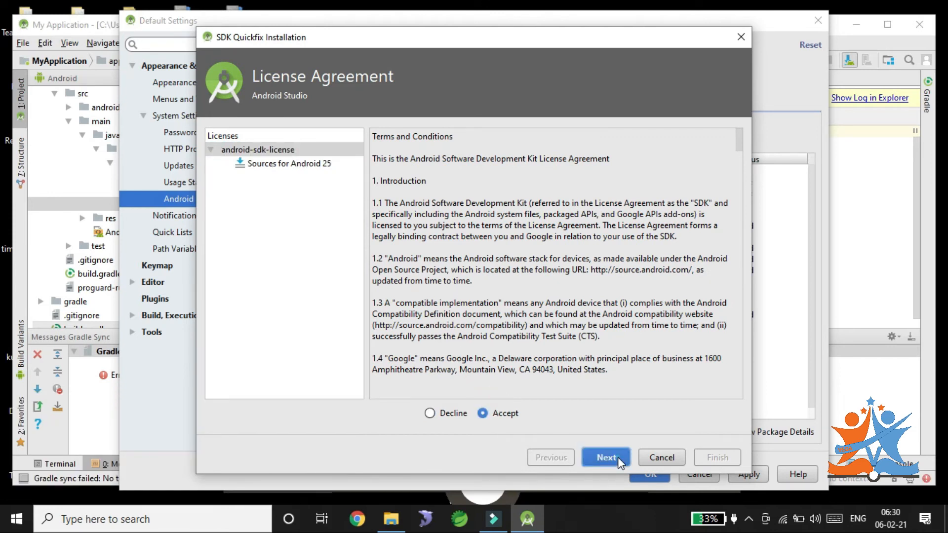
left_click(617, 457)
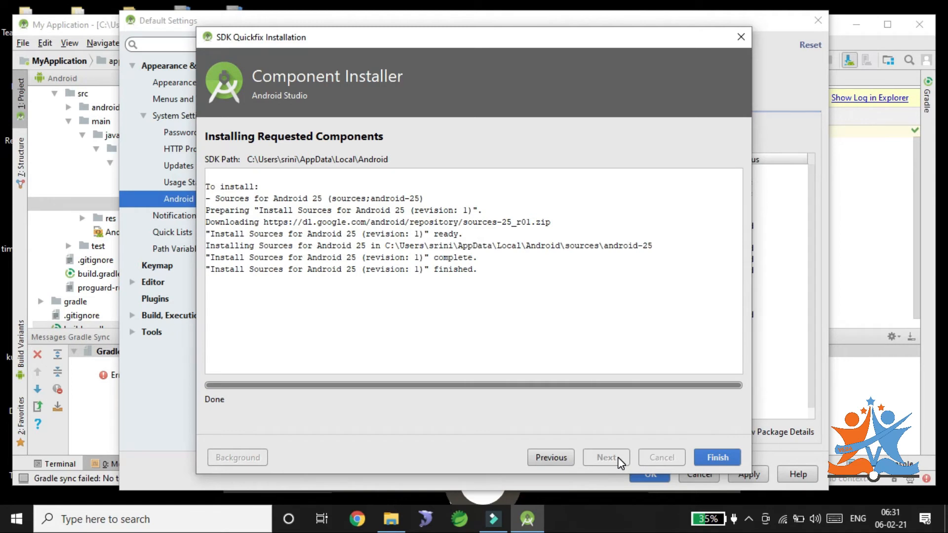
left_click(707, 456)
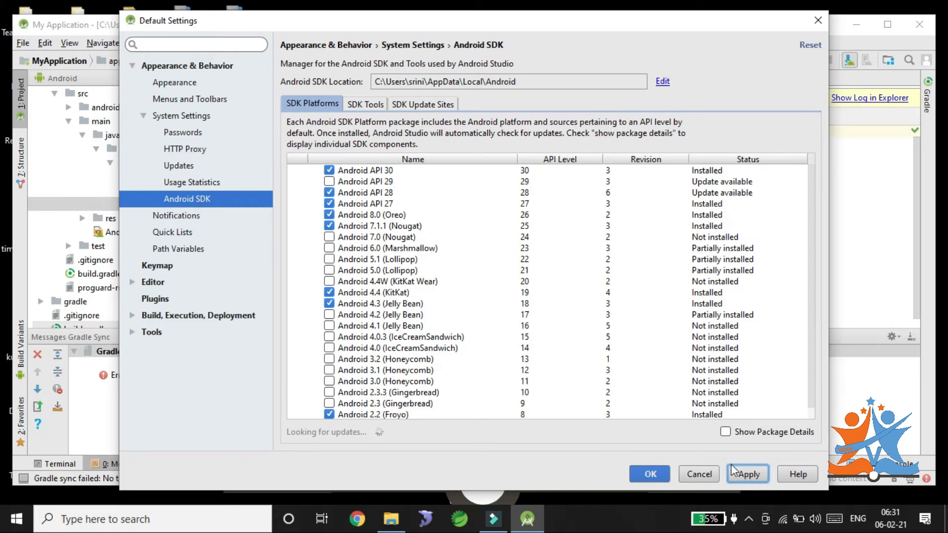
left_click(742, 472)
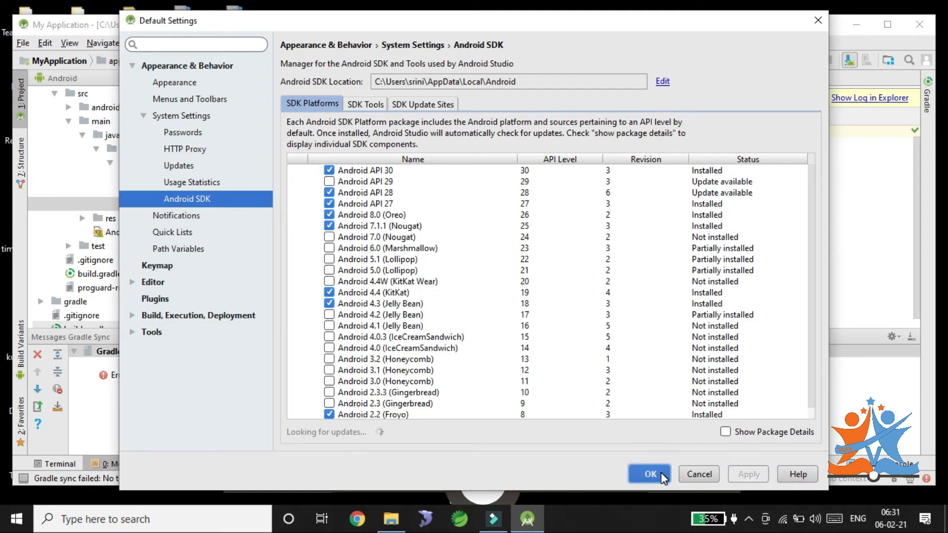
- Close the SDK settings and retry the failed Gradle sync of the project
left_click(650, 474)
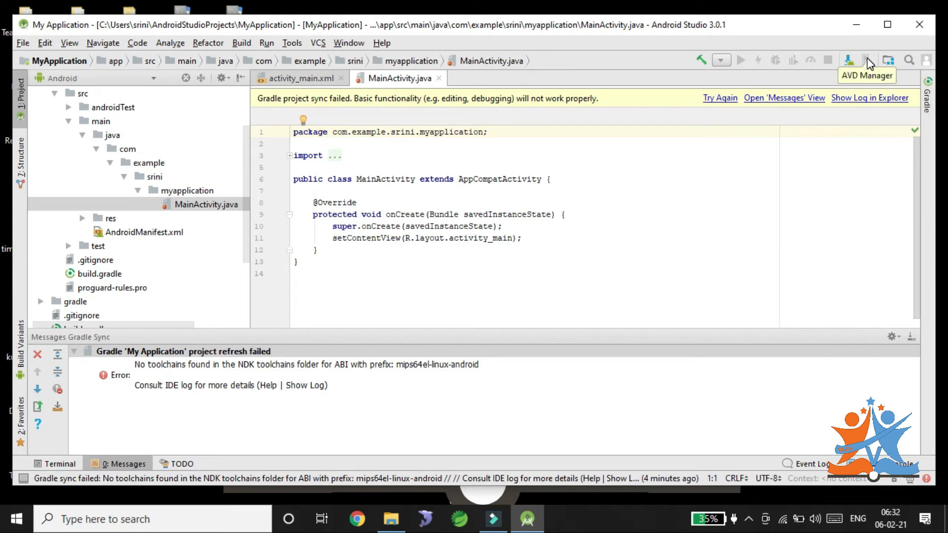
left_click(726, 99)
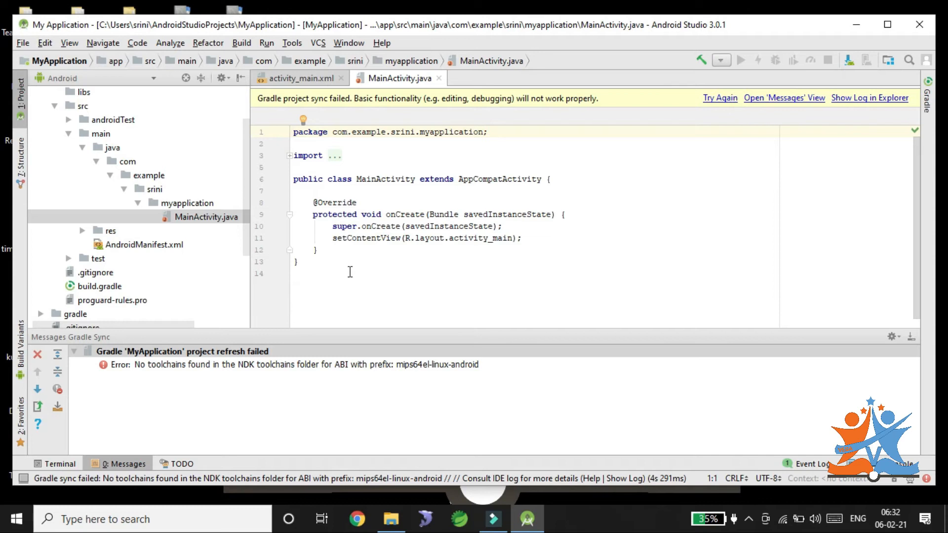
- Select the Gradle sync error message for inspection and refresh the list of Gradle projects
left_click(164, 365)
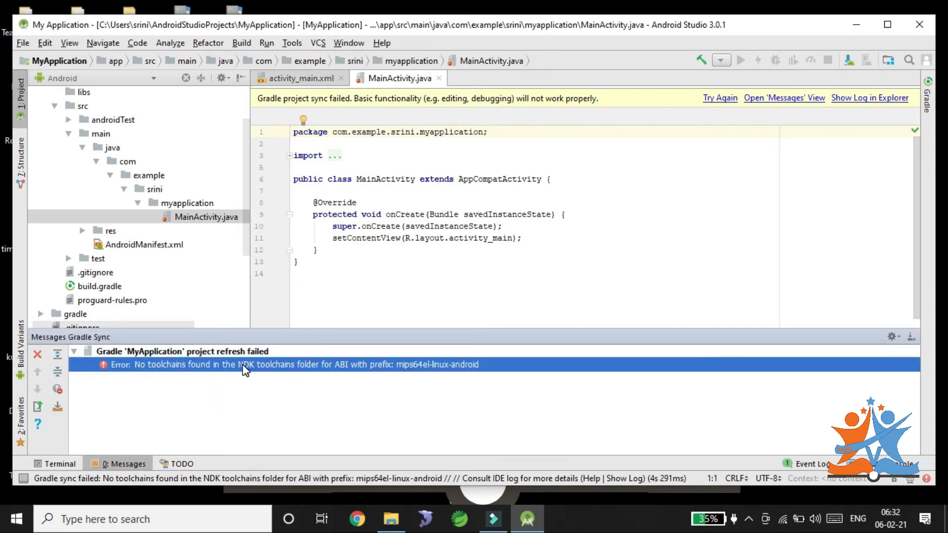
right_click(288, 372)
left_click(292, 373)
left_click(928, 94)
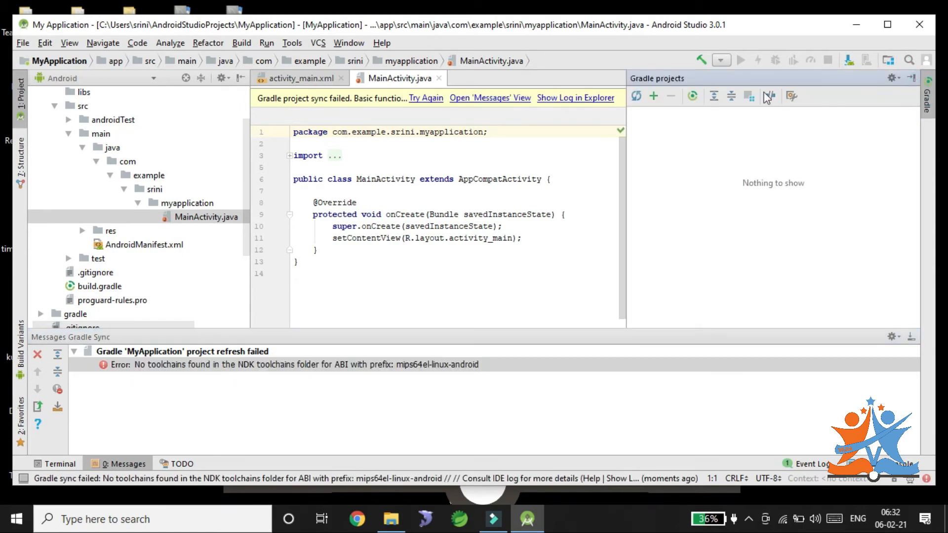
left_click(643, 97)
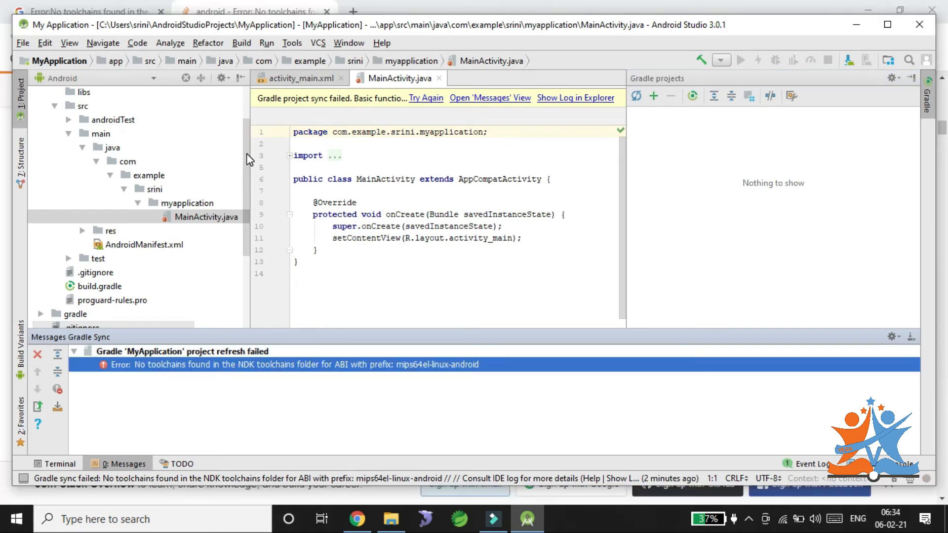
- In the project-level build.gradle, set the com.android.tools.build:gradle classpath version to 3.2.0 and retry the Gradle sync
scroll(242, 237, "down", 3)
double_click(85, 314)
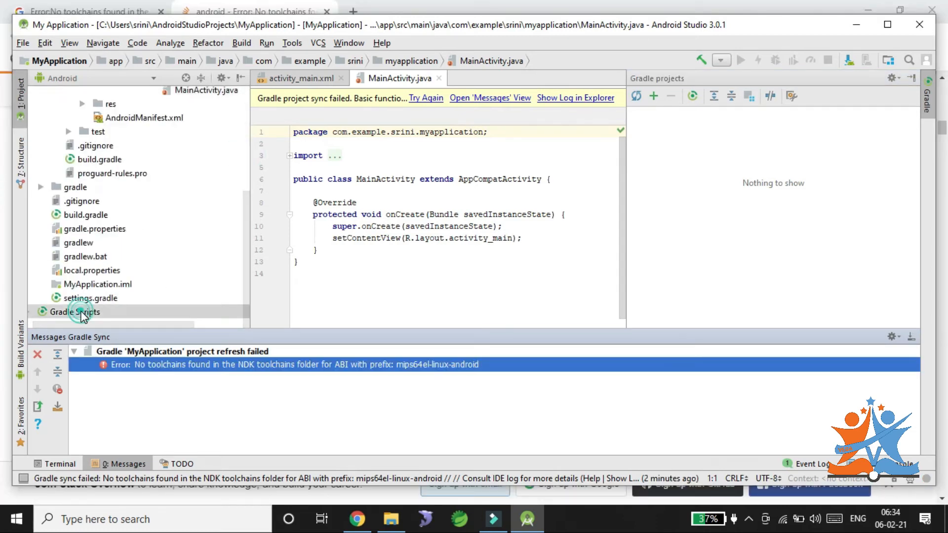
double_click(79, 258)
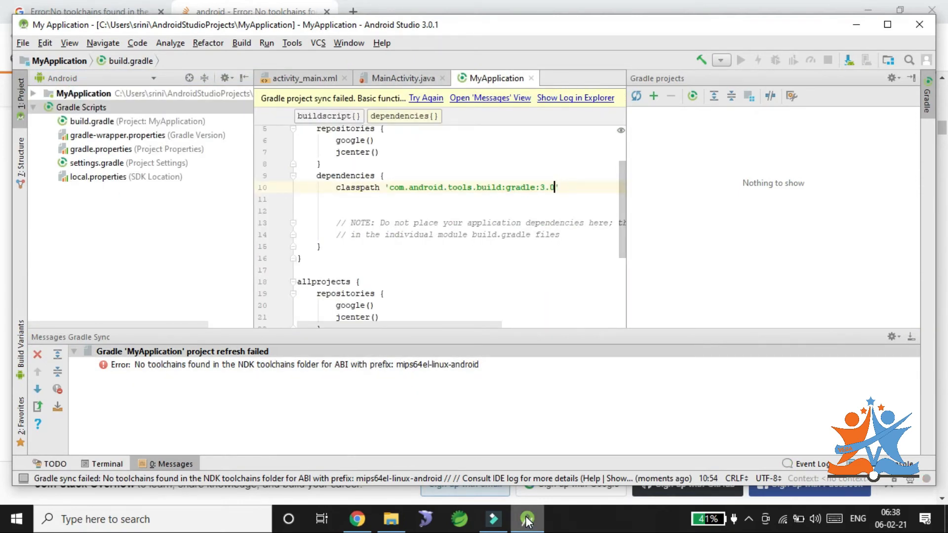
key("BackSpace")
type("2.0")
left_click(432, 99)
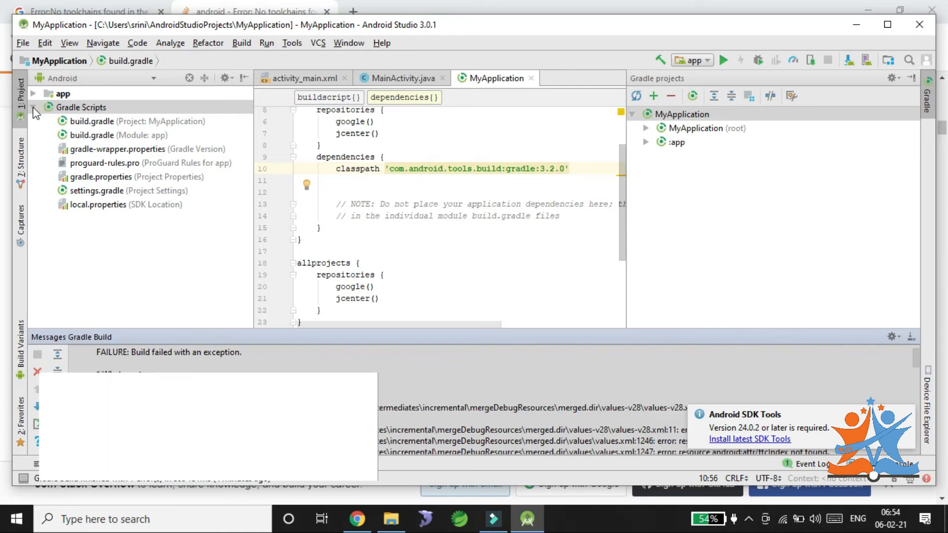
- Review the app module's build.gradle and highlight the Gradle plugin version in the project-level build.gradle
double_click(86, 138)
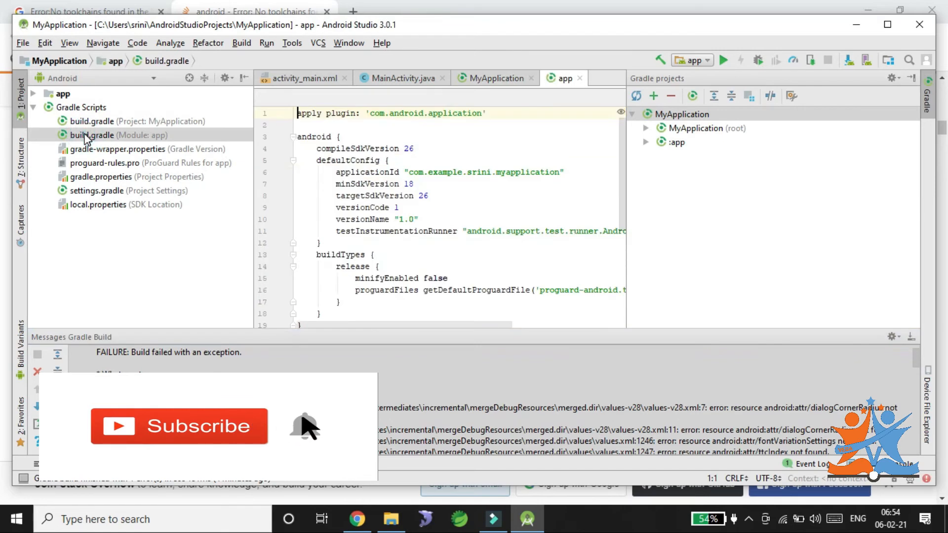
double_click(89, 122)
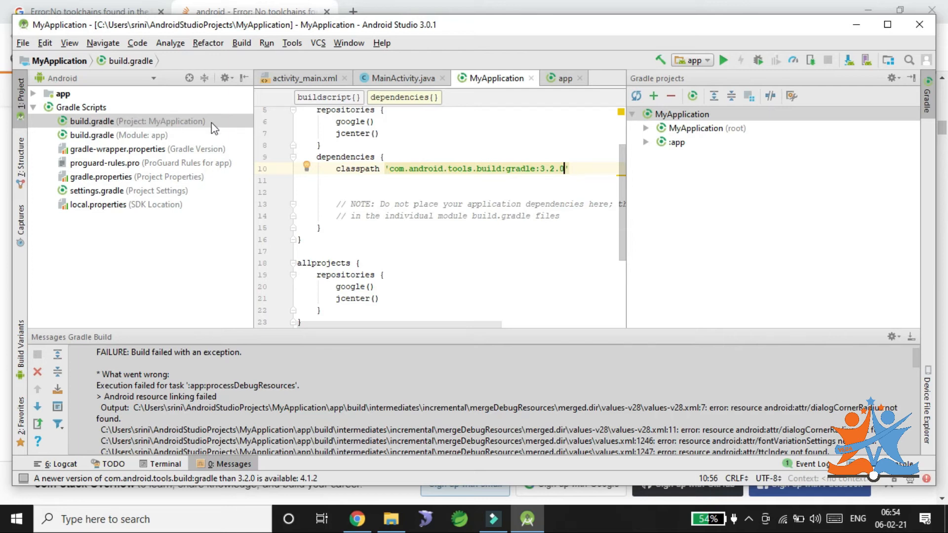
mouse_move(541, 169)
left_click_drag(542, 169, 568, 169)
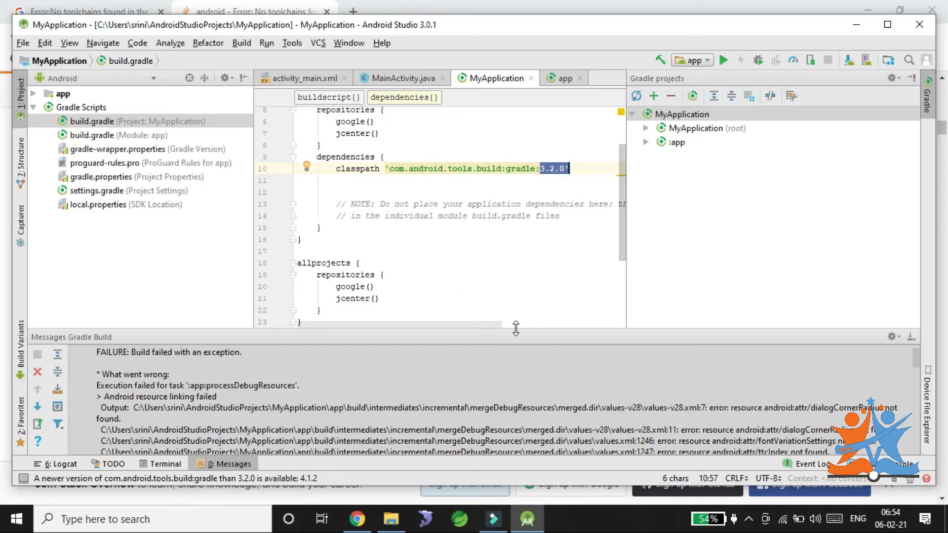
- Start a new virtual device in the AVD Manager using the Nexus 5X phone hardware definition
left_click(867, 60)
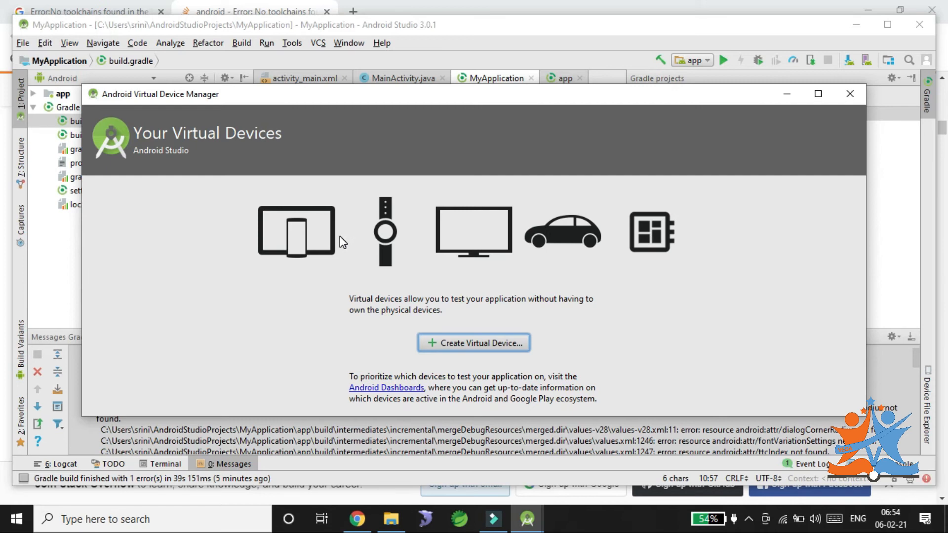
left_click(460, 348)
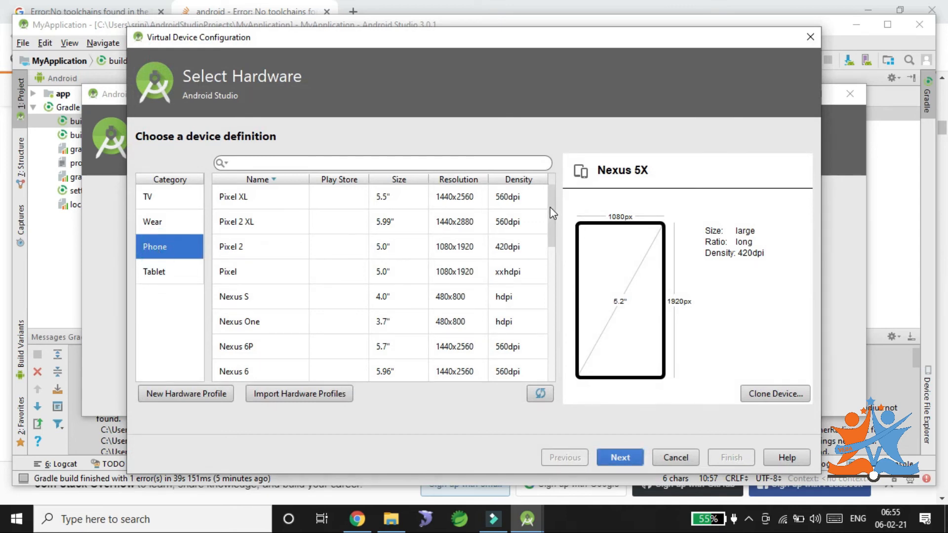
left_click_drag(552, 203, 553, 258)
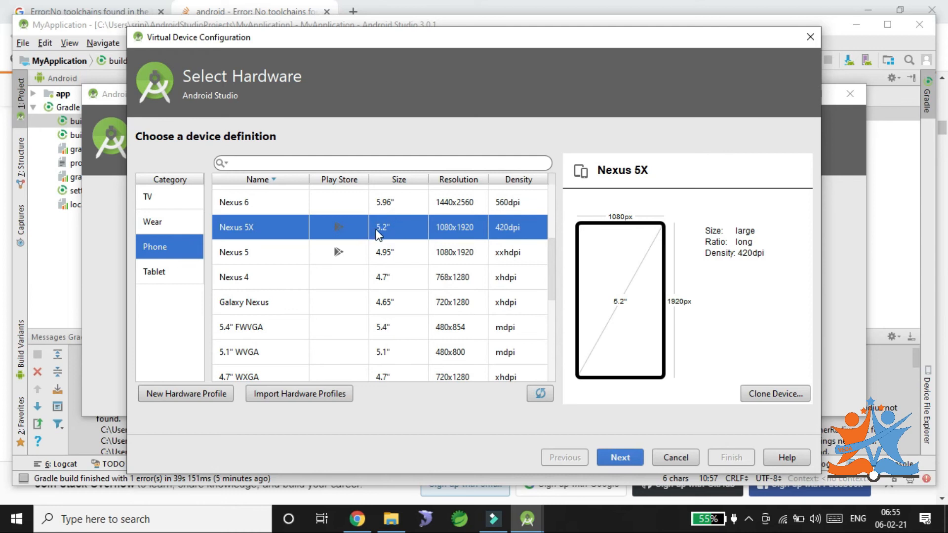
left_click(615, 459)
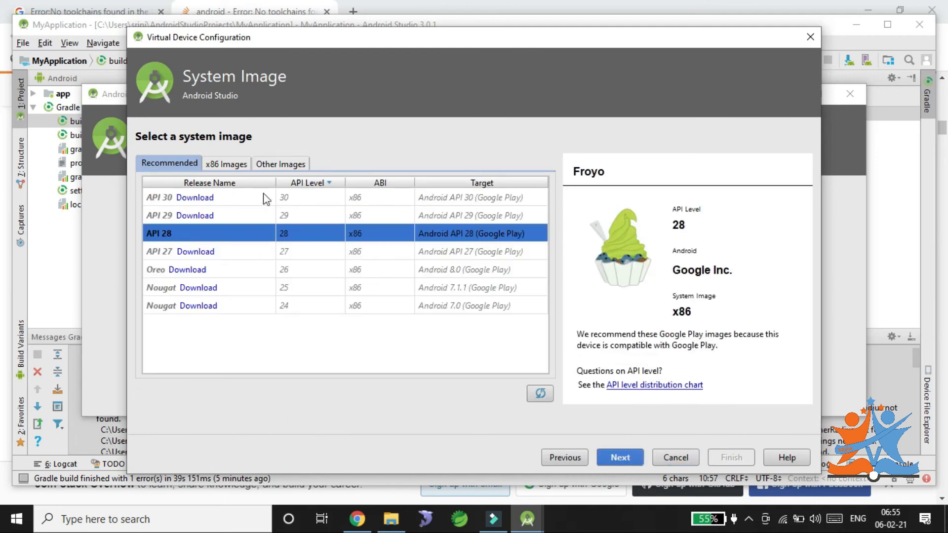
- Choose the API 28 x86 Google Play system image and finish creating the virtual device with its default configuration
left_click(189, 235)
left_click(625, 459)
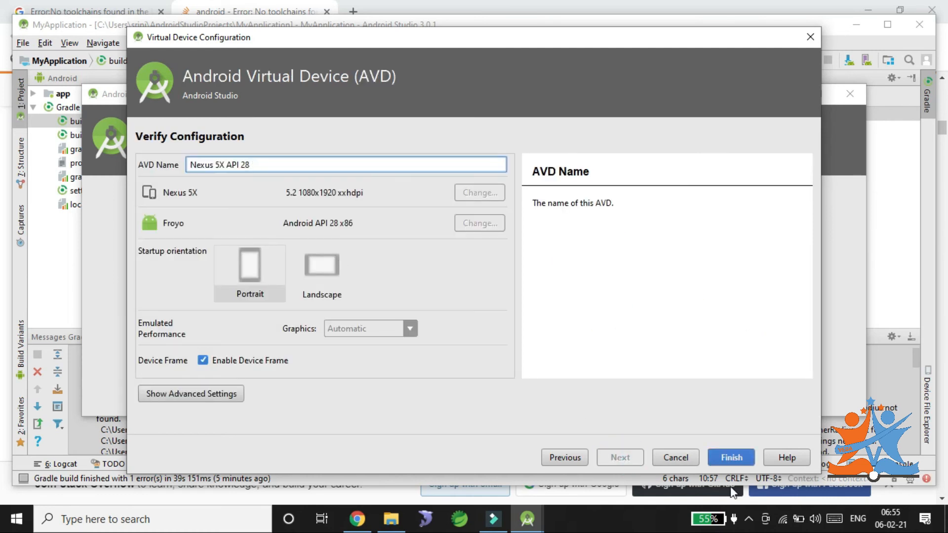
left_click(728, 458)
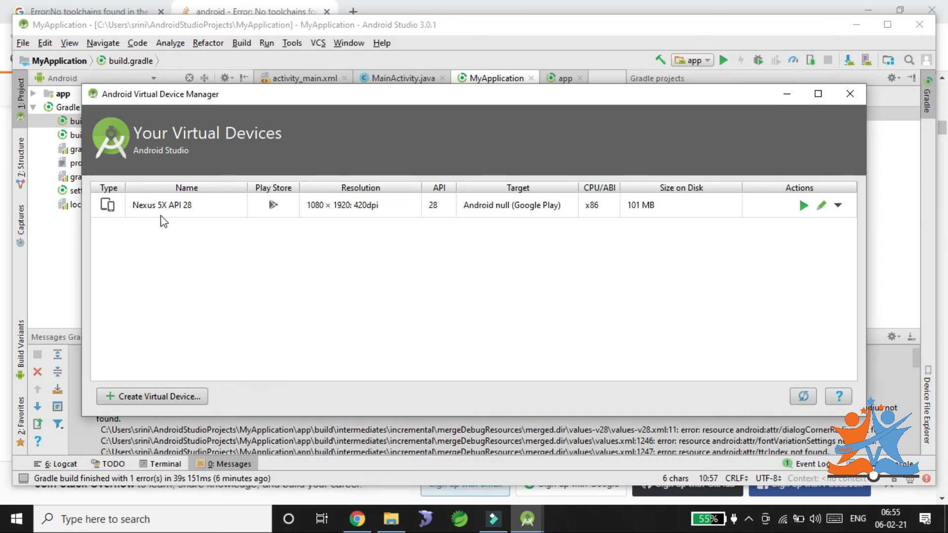
- Launch the Nexus 5X API 28 virtual device and move its emulator window to the middle of the screen
left_click(805, 205)
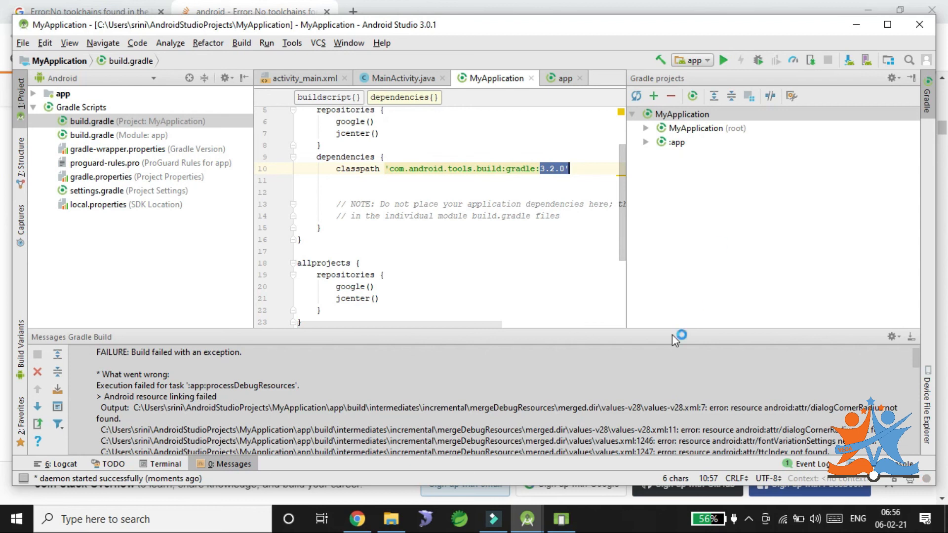
mouse_move(563, 519)
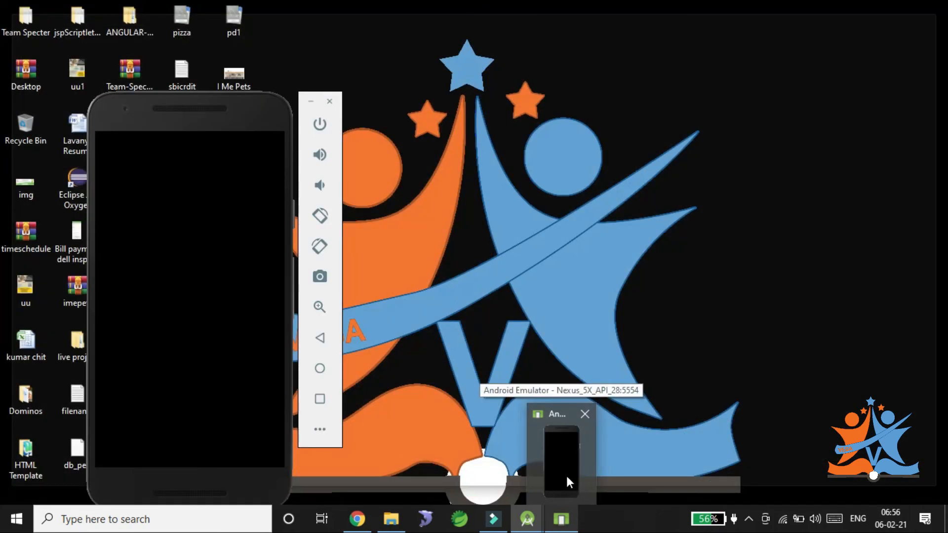
left_click(567, 475)
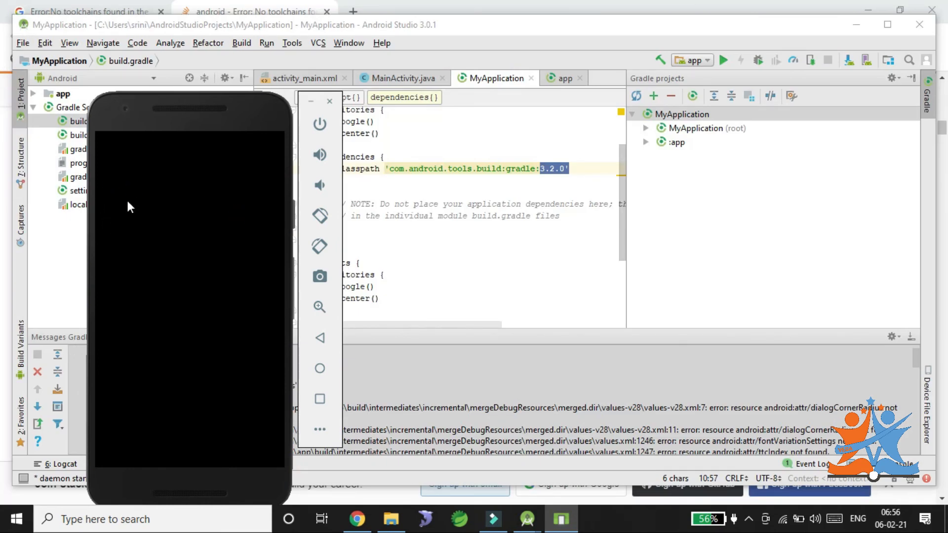
left_click_drag(168, 129, 348, 62)
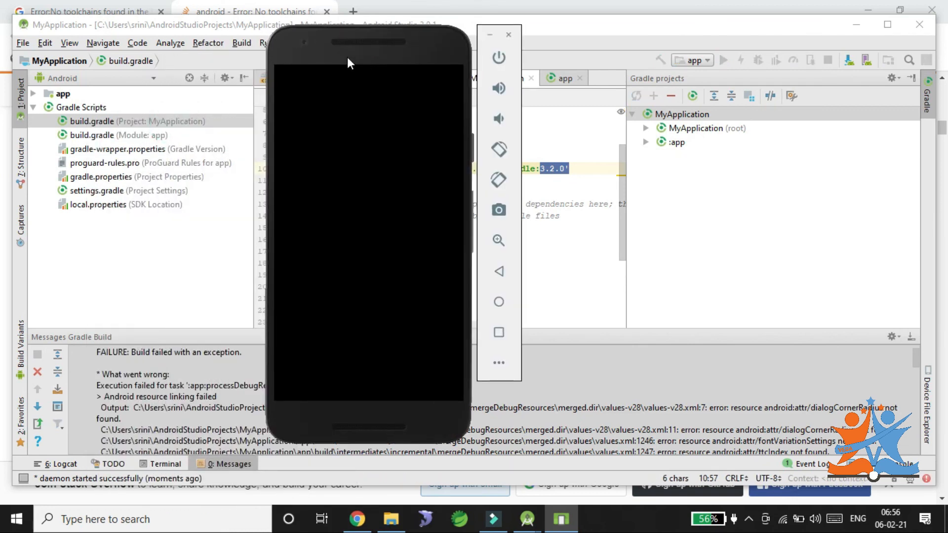